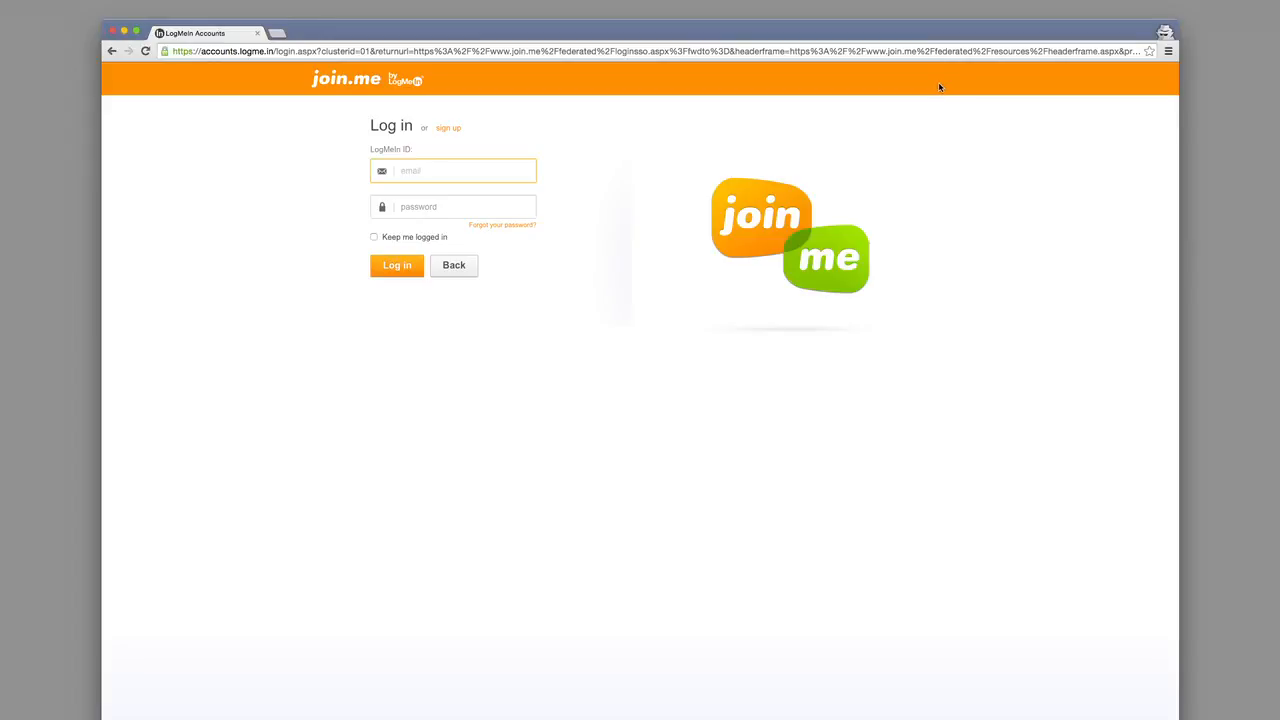
text(Sy)
- Accept the suggested organiser email address and move to the password field
key(Down)
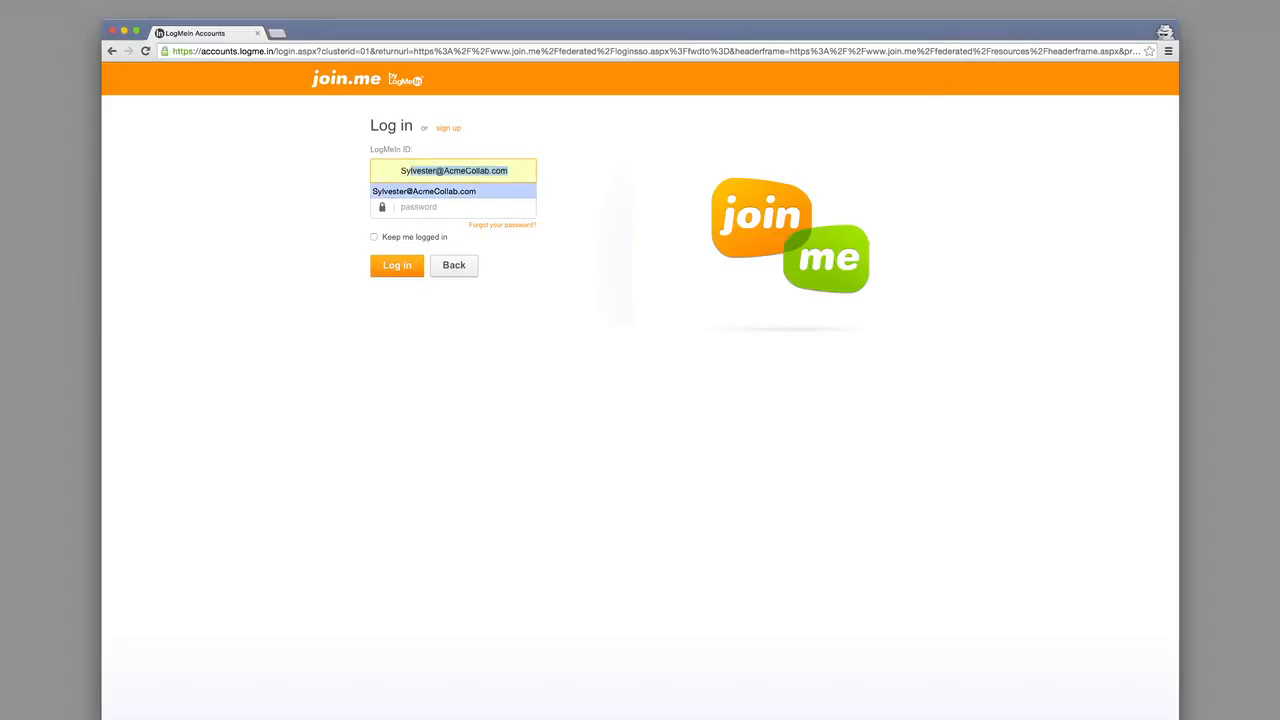
key(Return)
key(Tab)
text(••)
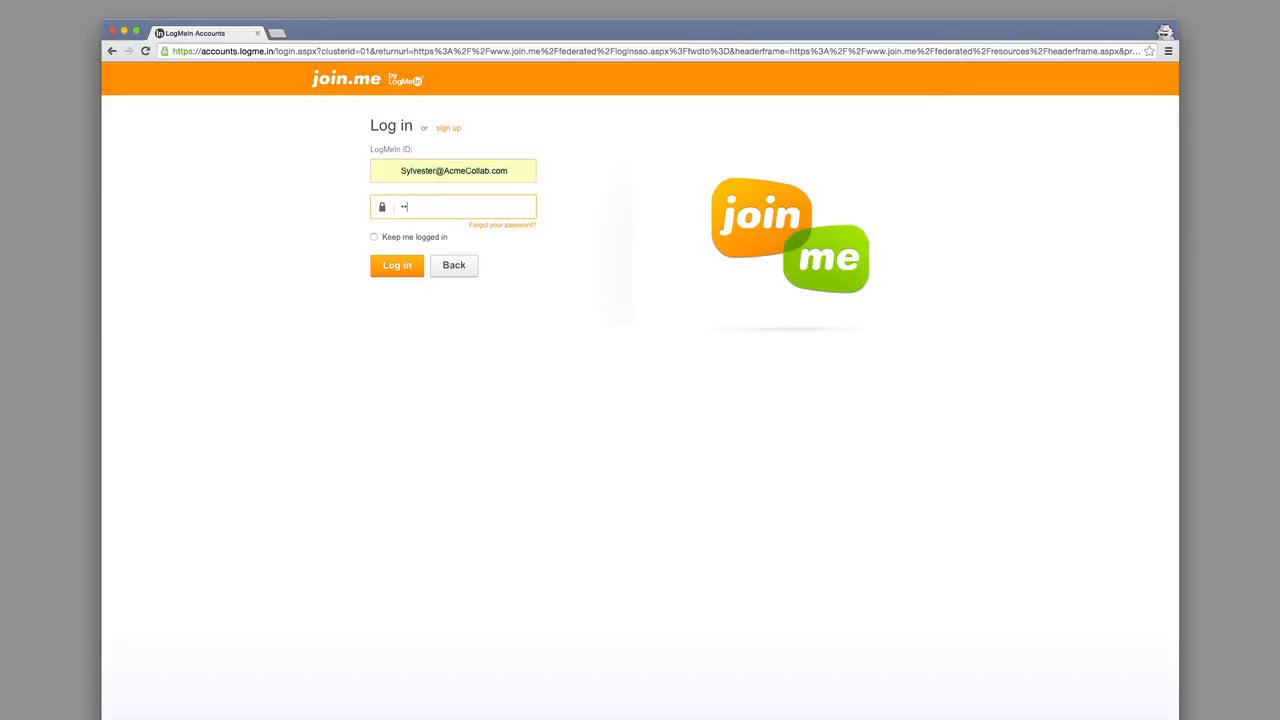
text(•••••••••)
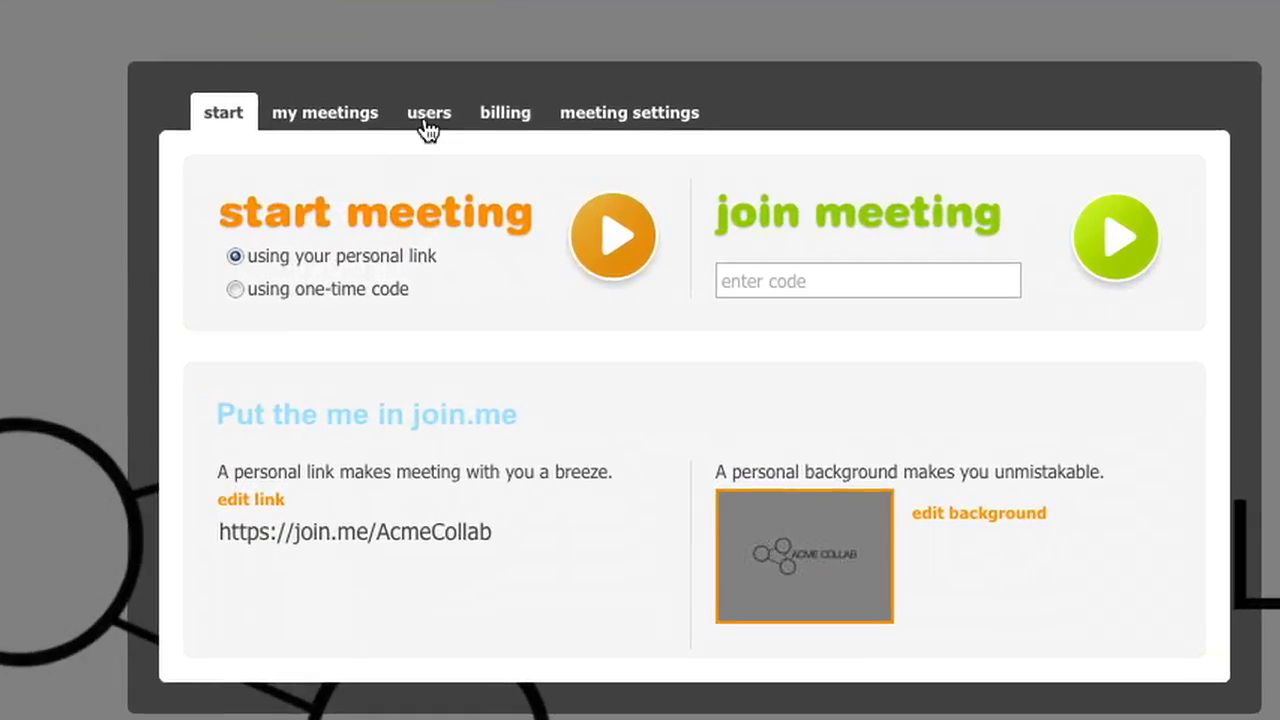
- Go to the Admin Console's Users page listing the team members
click(428, 127)
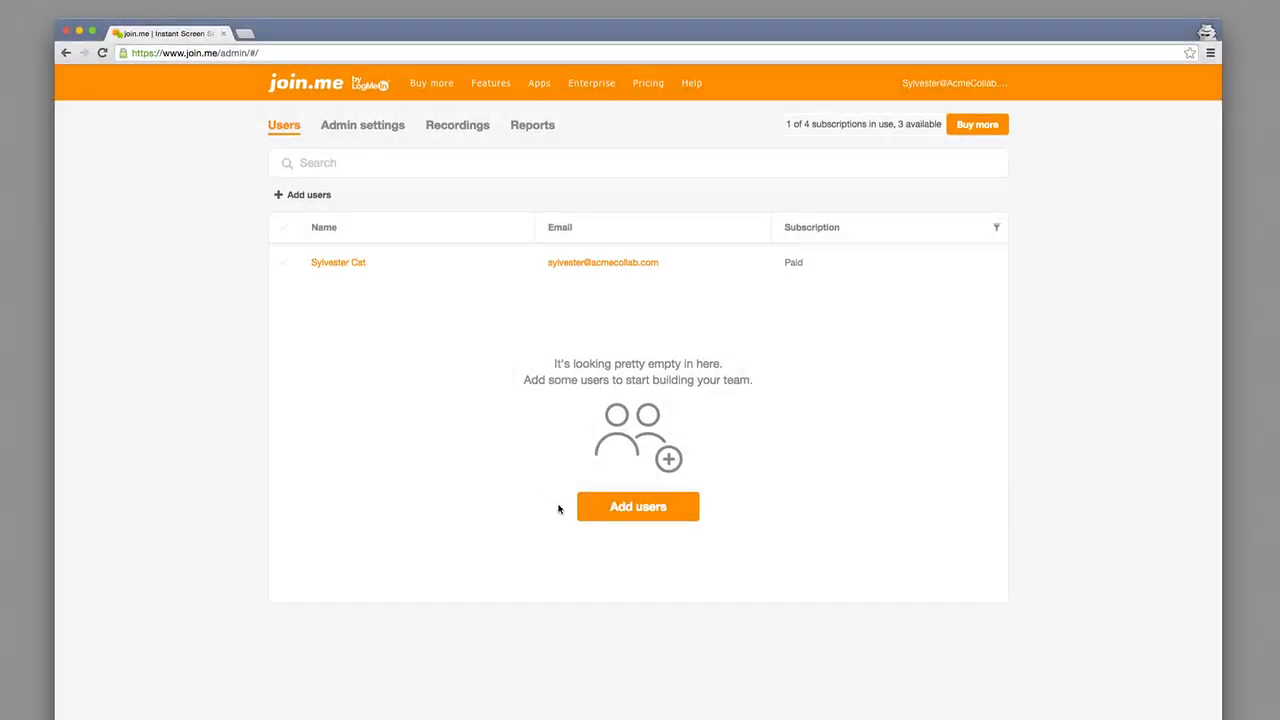
- Show the Add users choices from the orange button
click(620, 517)
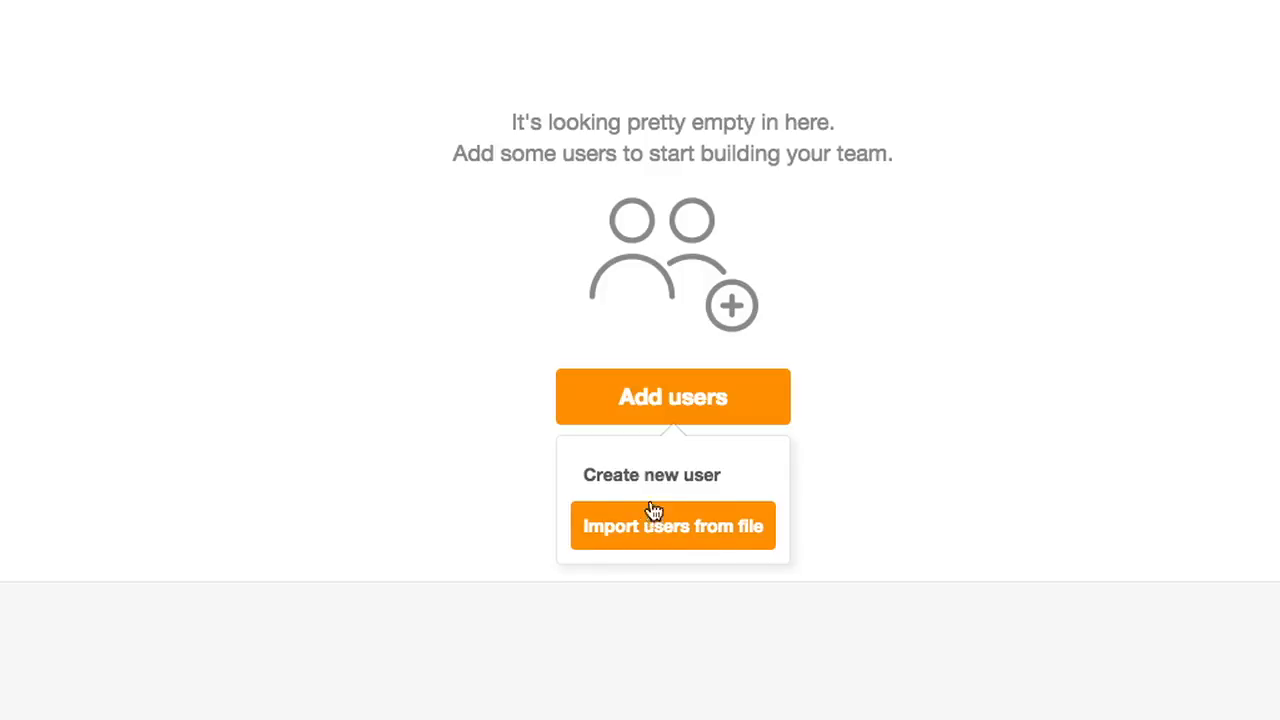
click(643, 514)
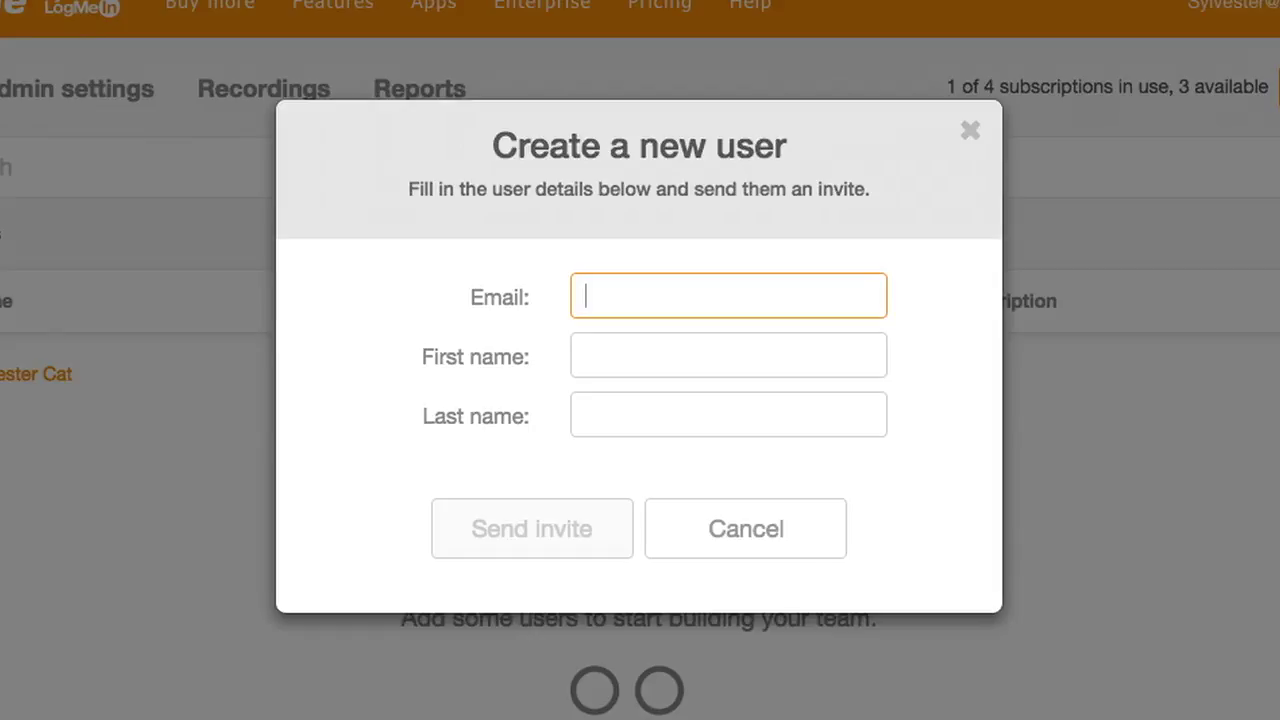
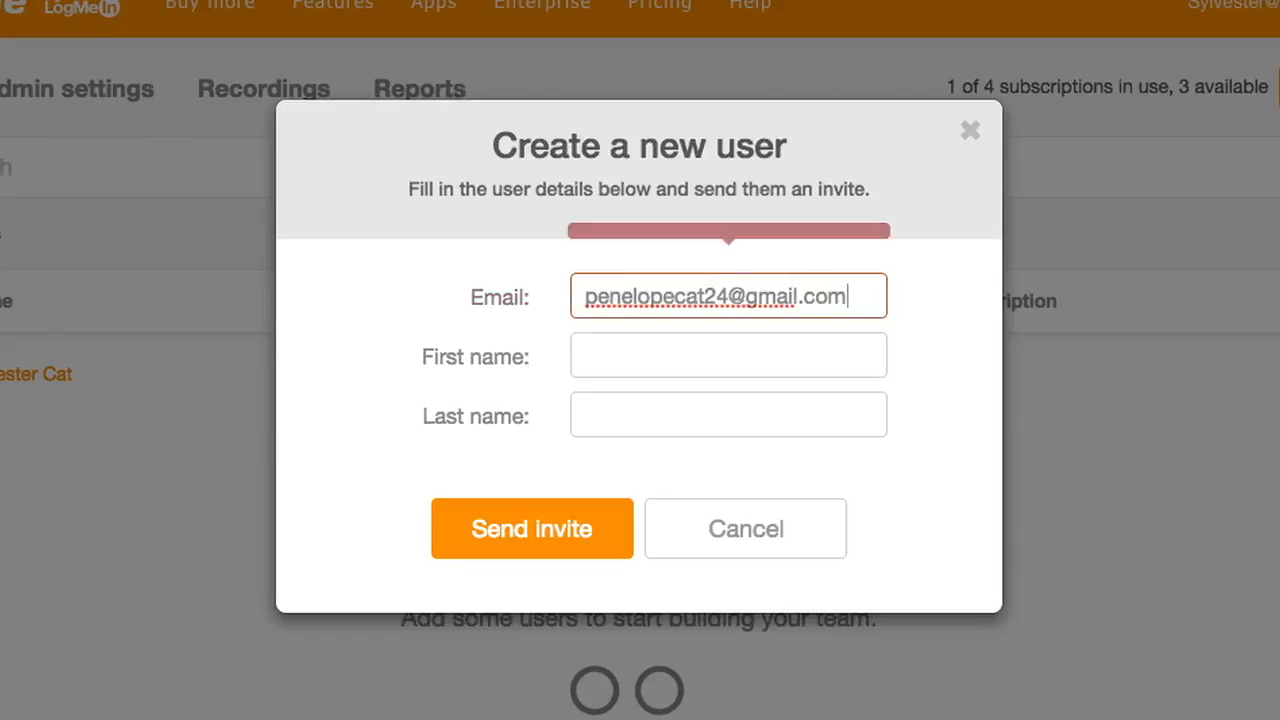
key(Tab)
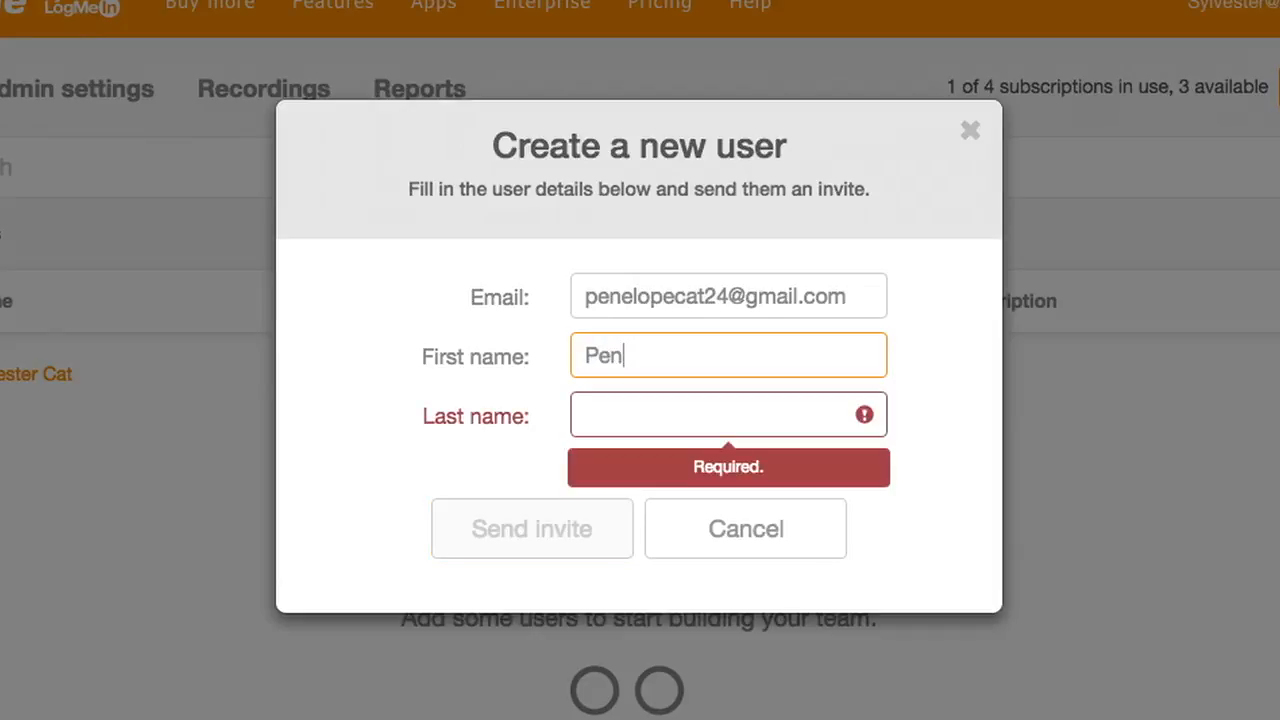
key(Tab)
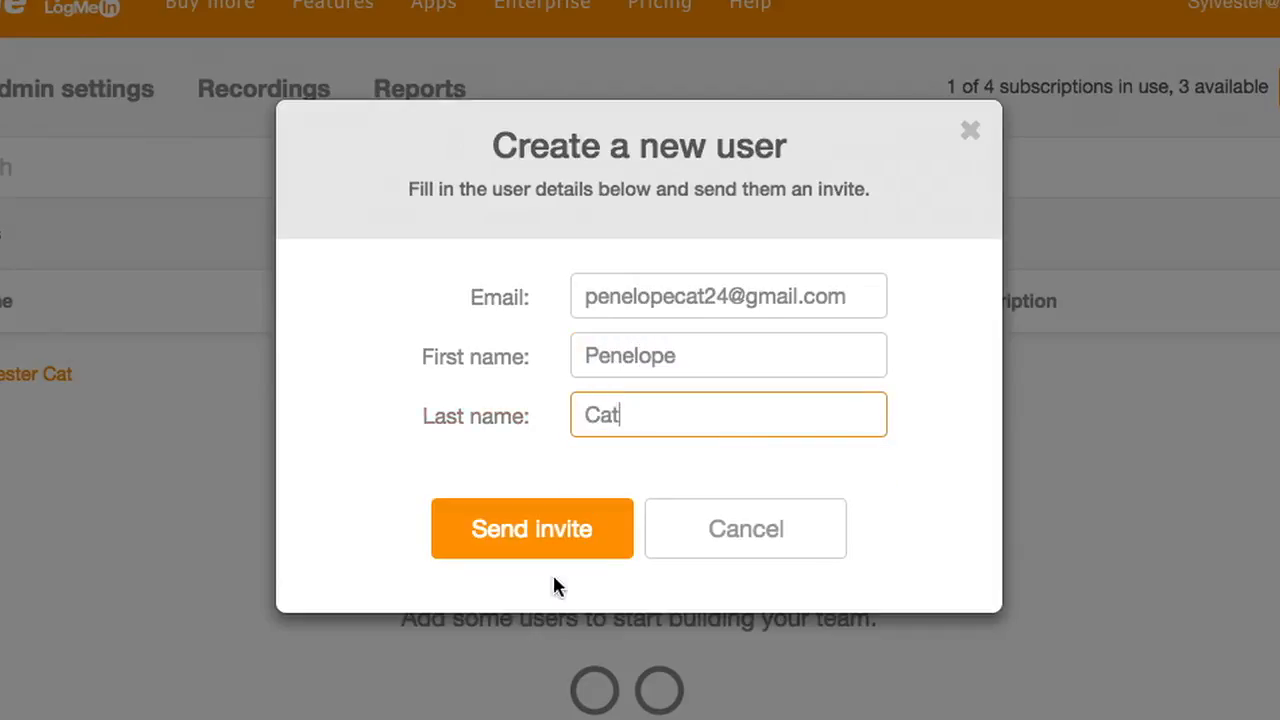
click(557, 546)
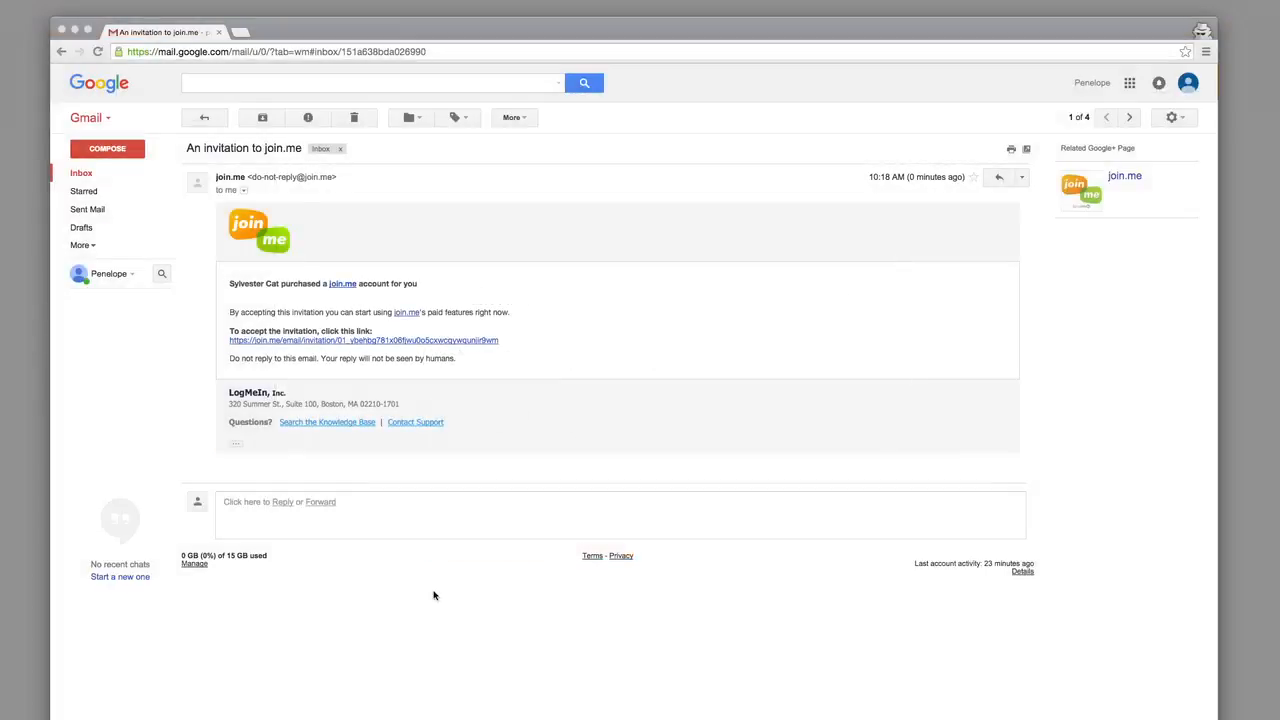